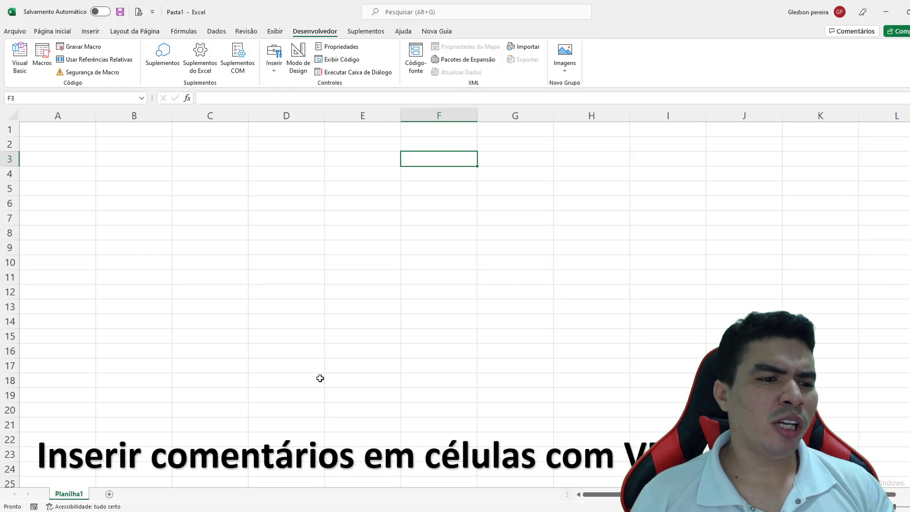
Step: Add a note reading 'teste' to cell A1
{"action": "left_click", "coordinate": [105, 201]}
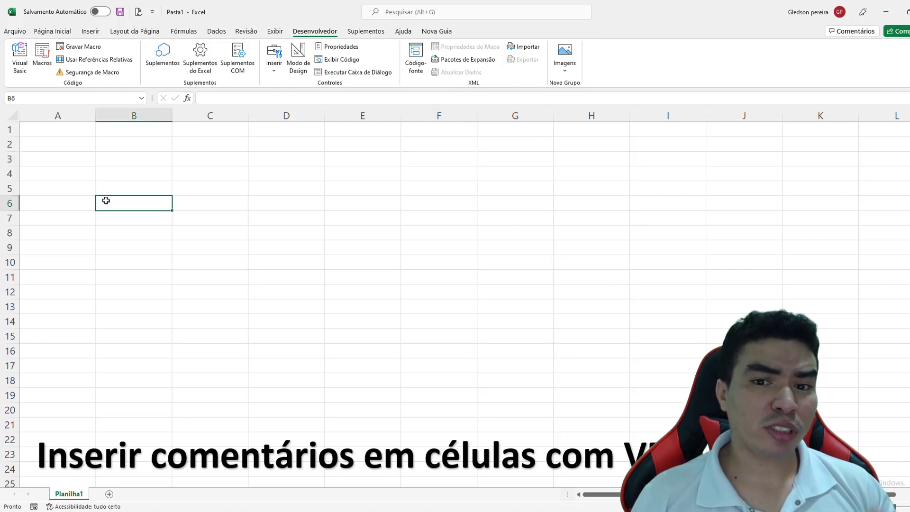
{"action": "left_click", "coordinate": [81, 133]}
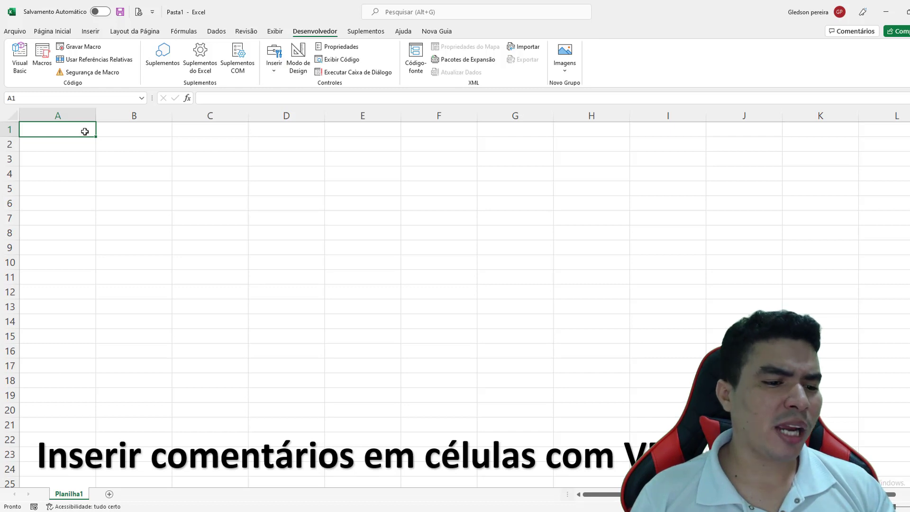
{"action": "right_click", "coordinate": [85, 132]}
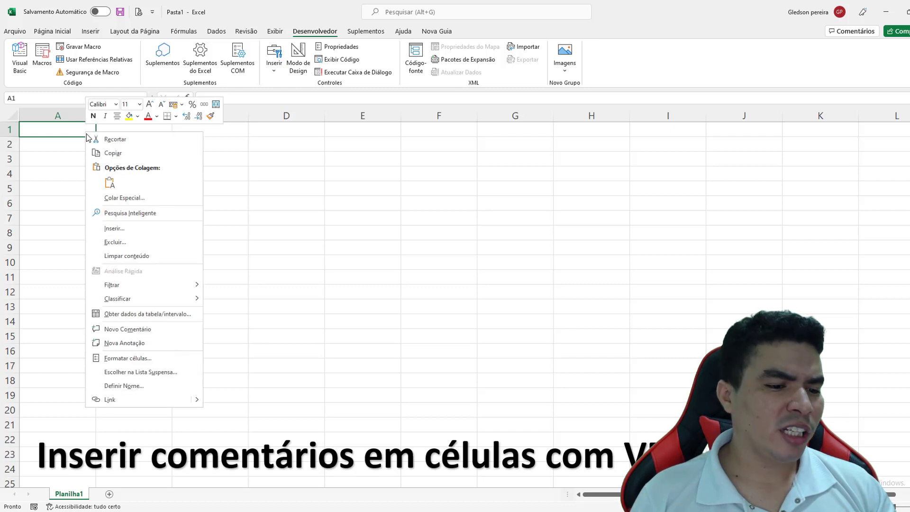
{"action": "left_click", "coordinate": [123, 344]}
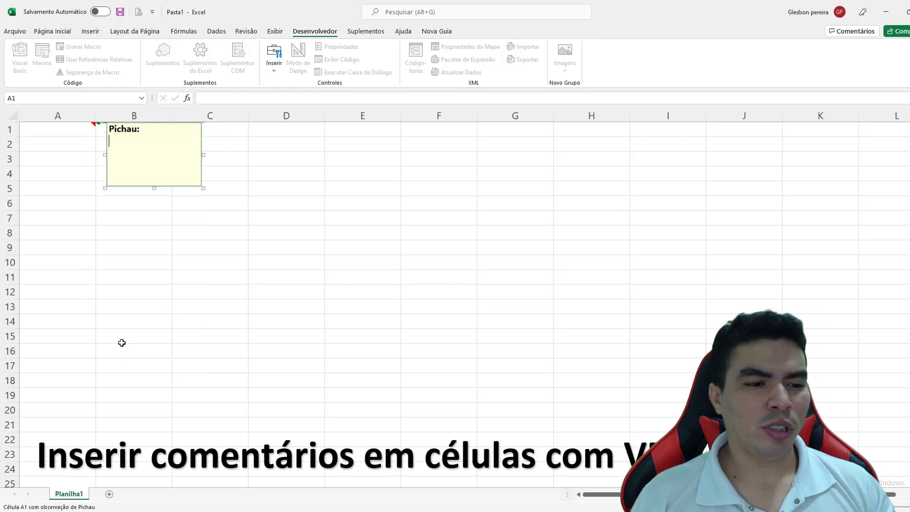
{"action": "type", "text": "teste"}
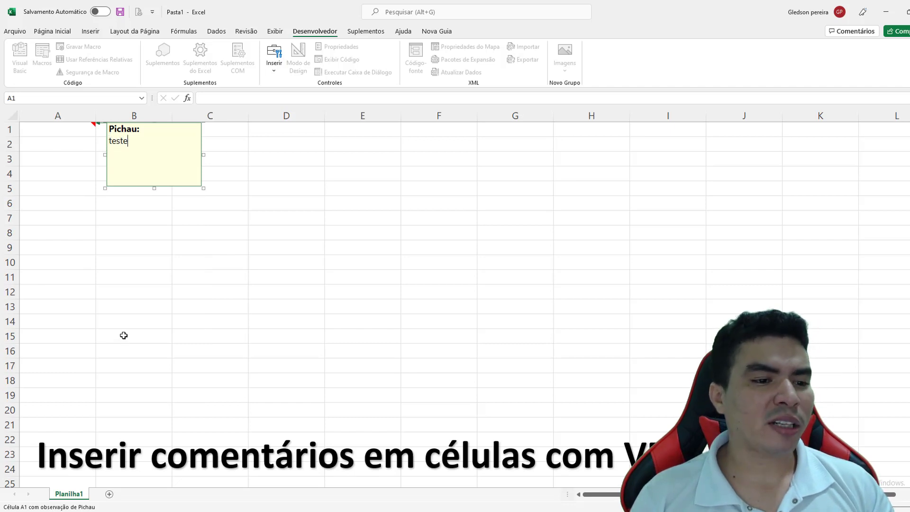
{"action": "left_click", "coordinate": [131, 276]}
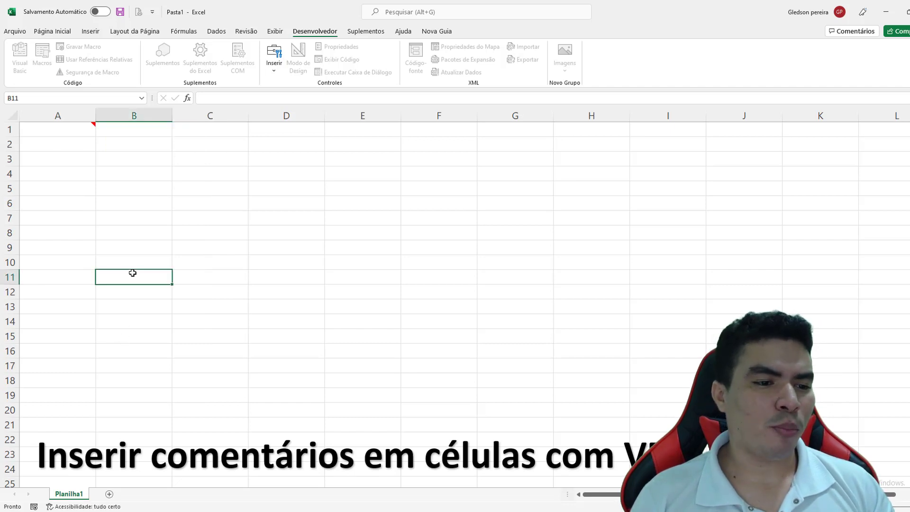
Step: Check A1's note, then delete the note from cell A1
{"action": "left_click", "coordinate": [75, 132]}
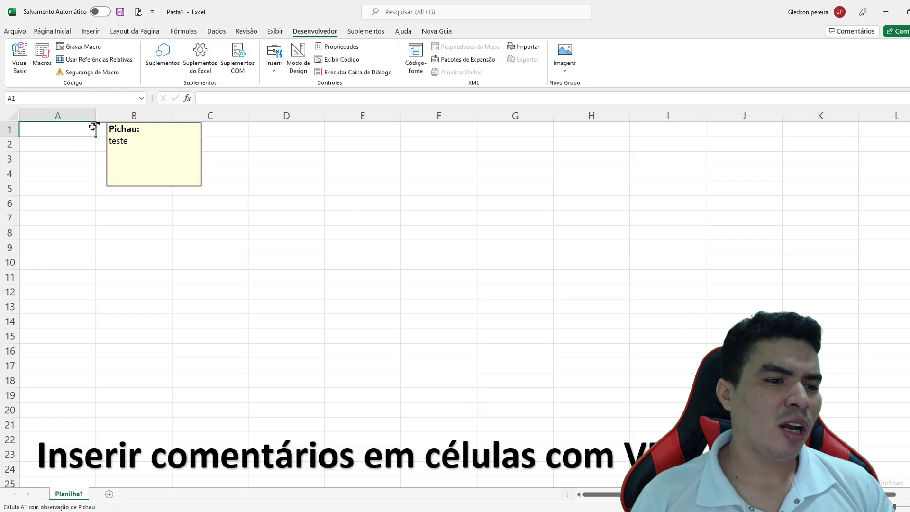
{"action": "left_click", "coordinate": [84, 164]}
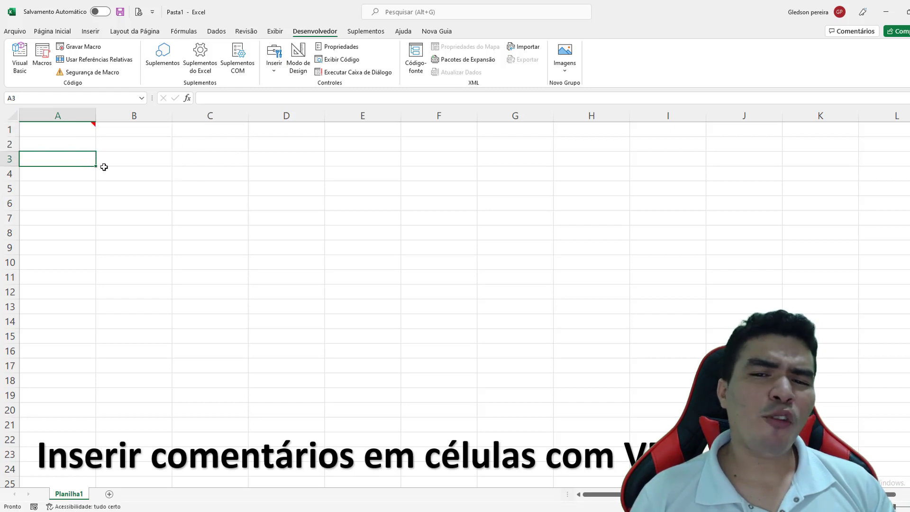
{"action": "right_click", "coordinate": [84, 132]}
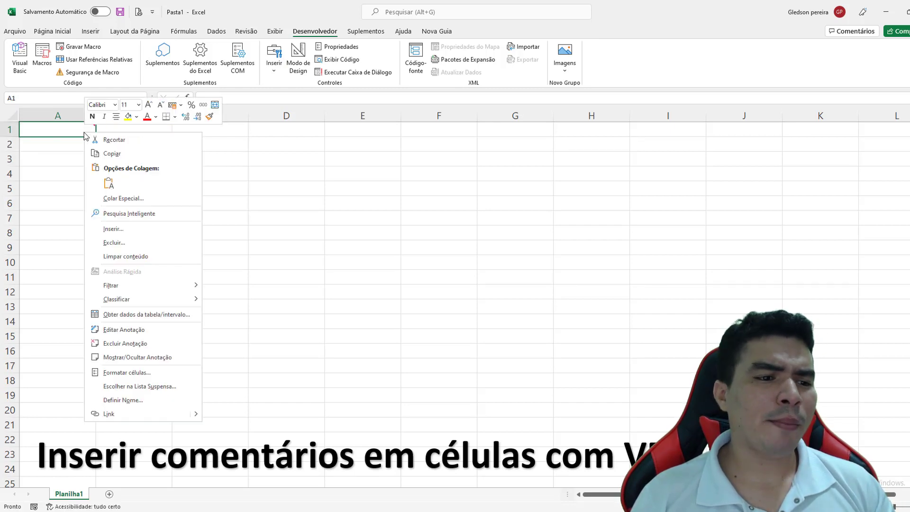
{"action": "left_click", "coordinate": [125, 344]}
{"action": "left_click", "coordinate": [229, 243]}
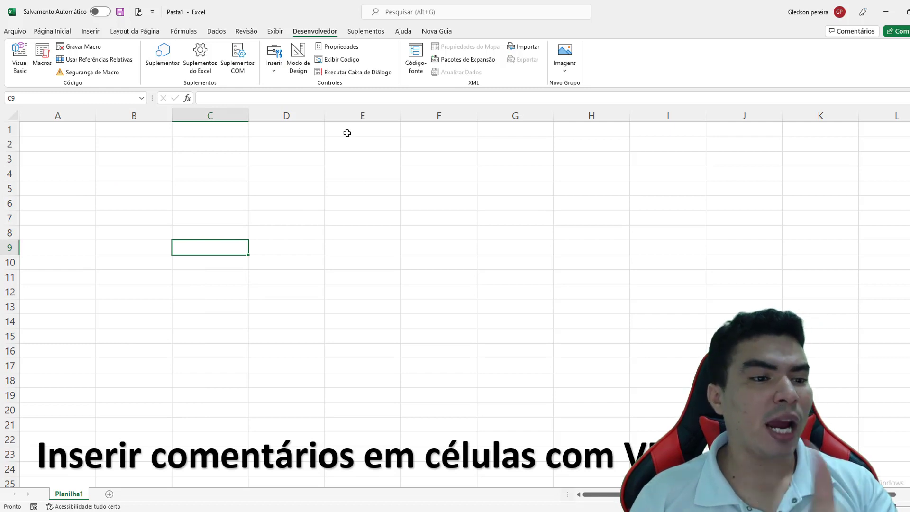
Step: Draw a rounded rectangle over C2:D4 and create a new macro for it via Atribuir macro > Novo
{"action": "left_click", "coordinate": [91, 31]}
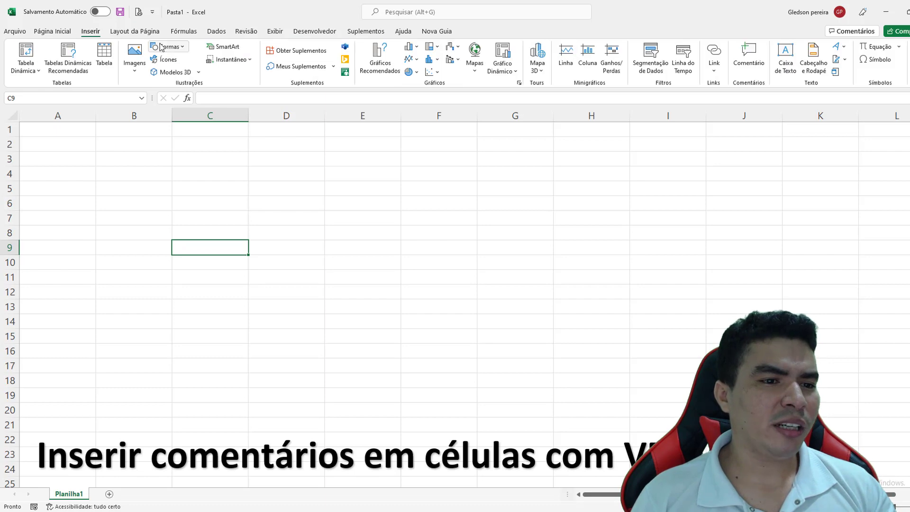
{"action": "left_click", "coordinate": [161, 46]}
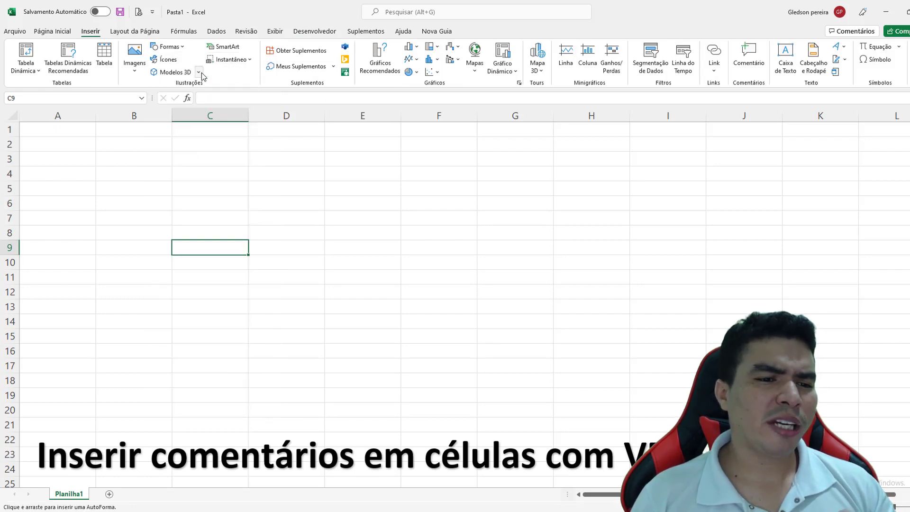
{"action": "left_click", "coordinate": [203, 72]}
{"action": "left_click_drag", "start_coordinate": [254, 152], "coordinate": [308, 175]}
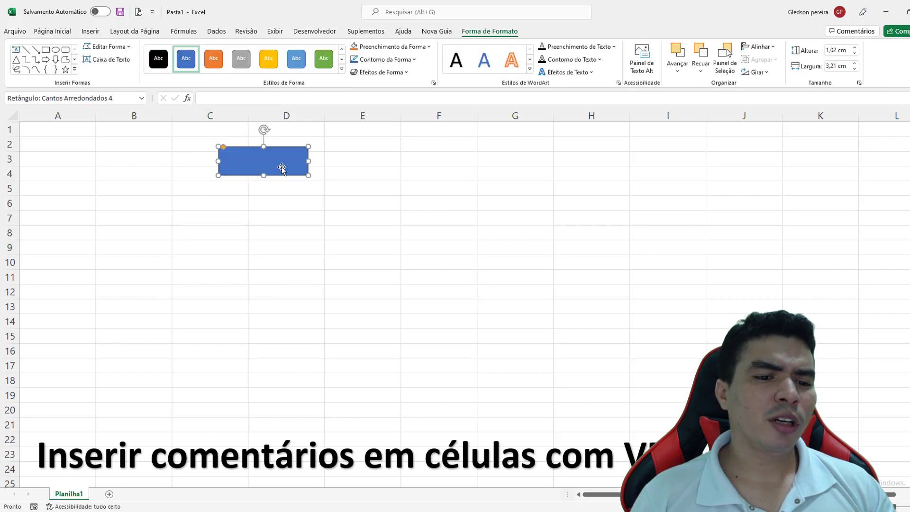
{"action": "right_click", "coordinate": [273, 164]}
{"action": "left_click", "coordinate": [332, 348]}
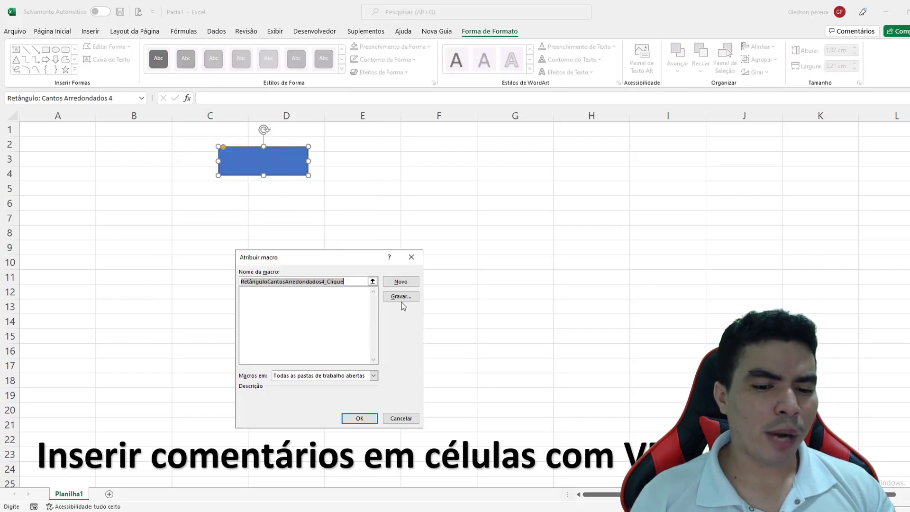
{"action": "left_click", "coordinate": [401, 283]}
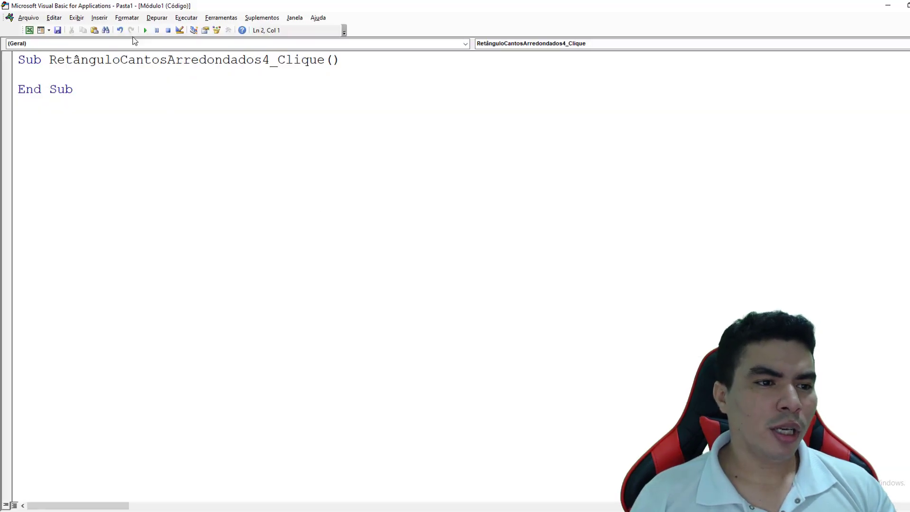
Step: Show the Project Explorer listing Planilha1, EstaPastaDeTrabalho and Módulo1, then place the cursor in the macro body
{"action": "left_click", "coordinate": [77, 17]}
{"action": "left_click", "coordinate": [79, 133]}
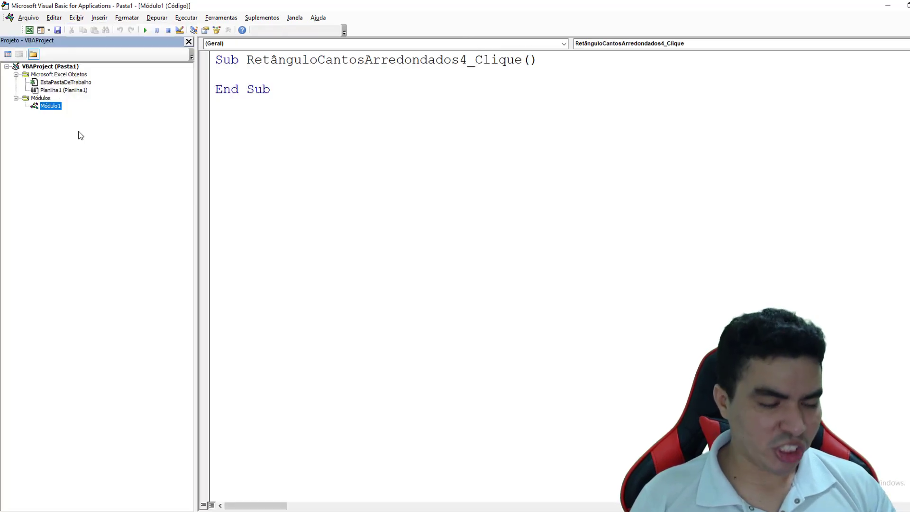
{"action": "key", "text": "ctrl+1"}
{"action": "left_click_drag", "start_coordinate": [37, 93], "coordinate": [63, 93]}
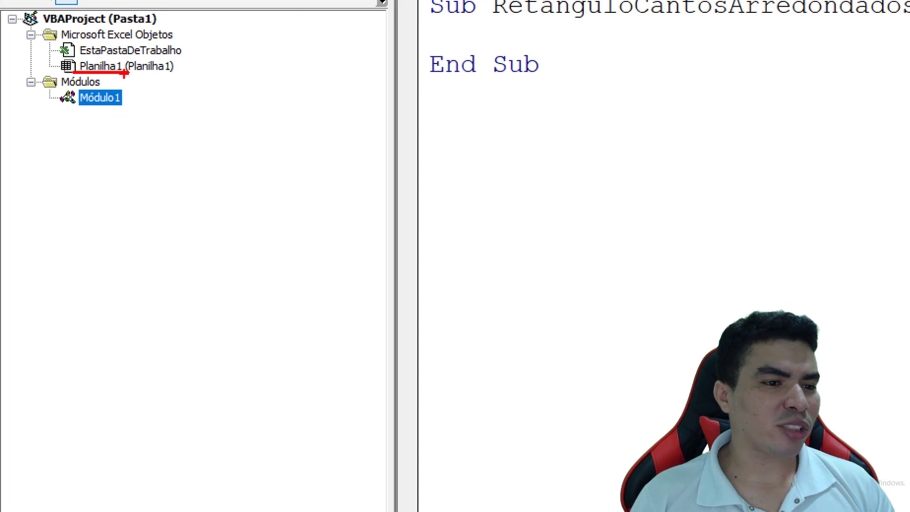
{"action": "left_click_drag", "start_coordinate": [109, 72], "coordinate": [481, 33]}
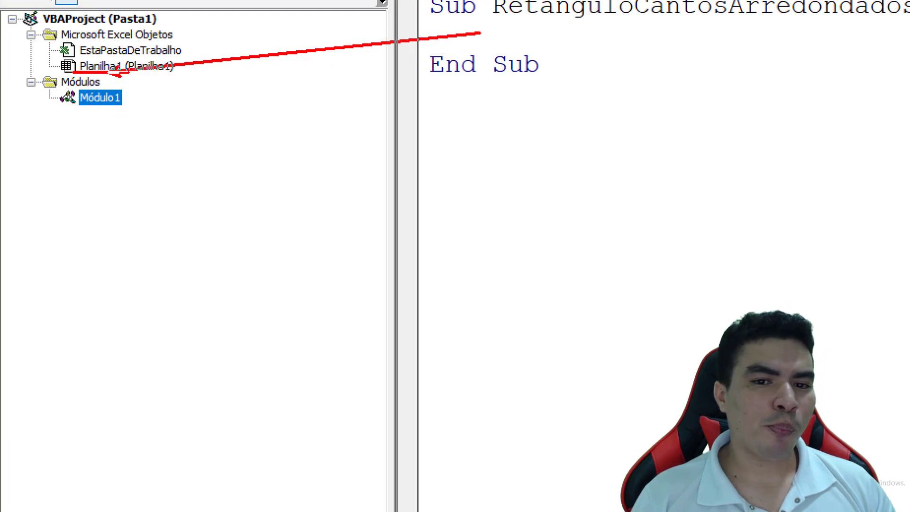
{"action": "key", "text": "Escape"}
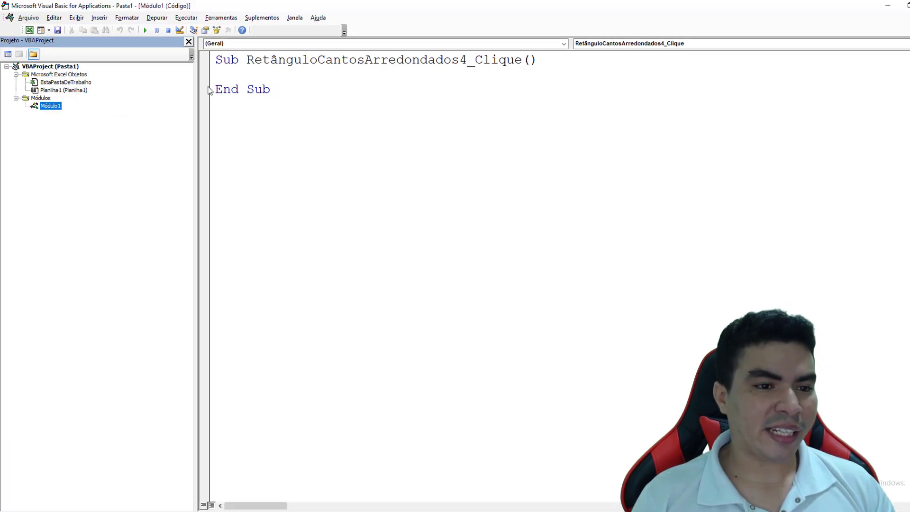
{"action": "left_click", "coordinate": [244, 74]}
Step: Type Planilha1.Range("a1").NoteText in the macro, using autocompletion for Range and NoteText
{"action": "type", "text": "planil"}
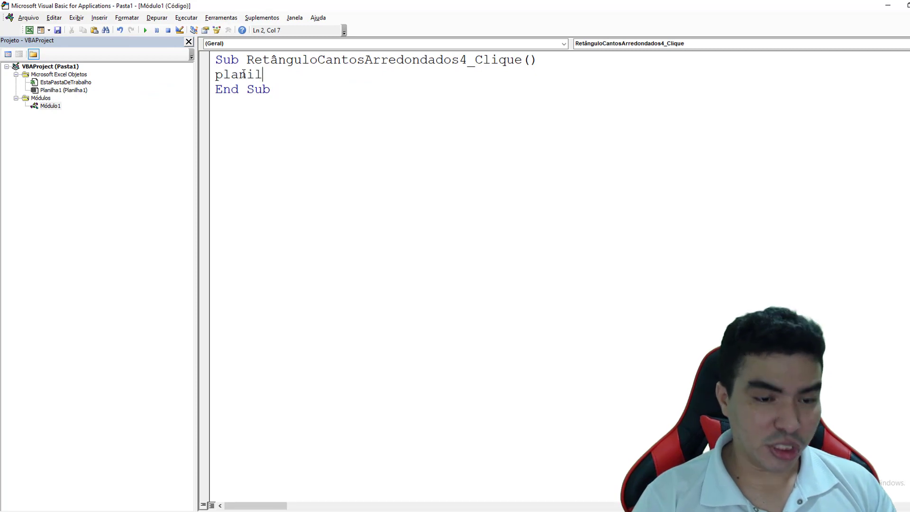
{"action": "type", "text": "ha1.r"}
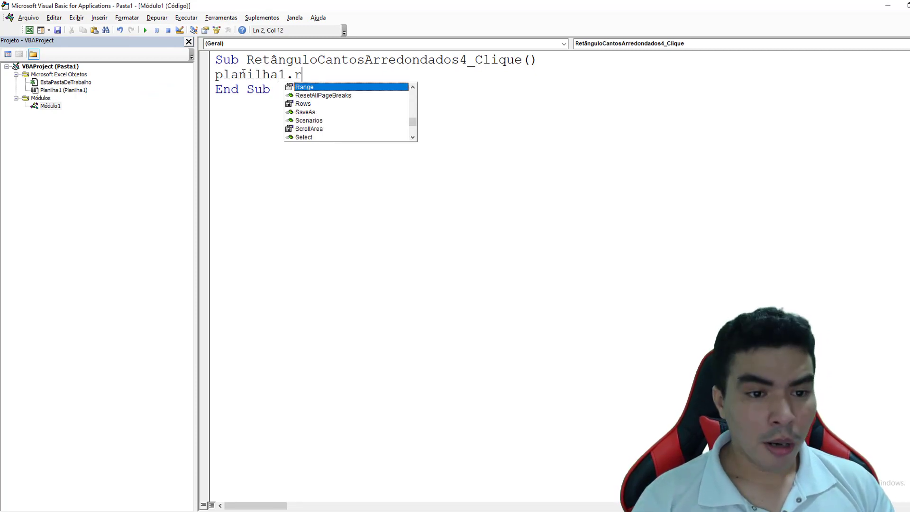
{"action": "key", "text": "Tab"}
{"action": "type", "text": "(\""}
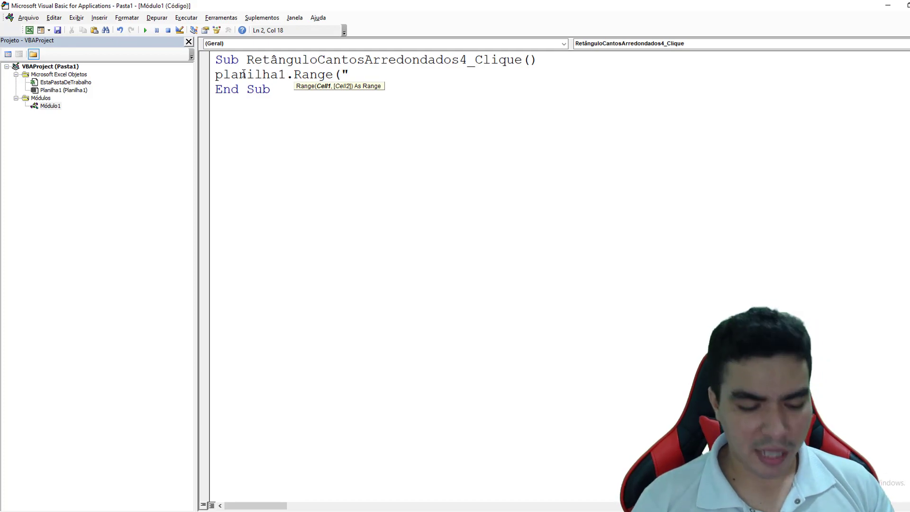
{"action": "type", "text": "a1\""}
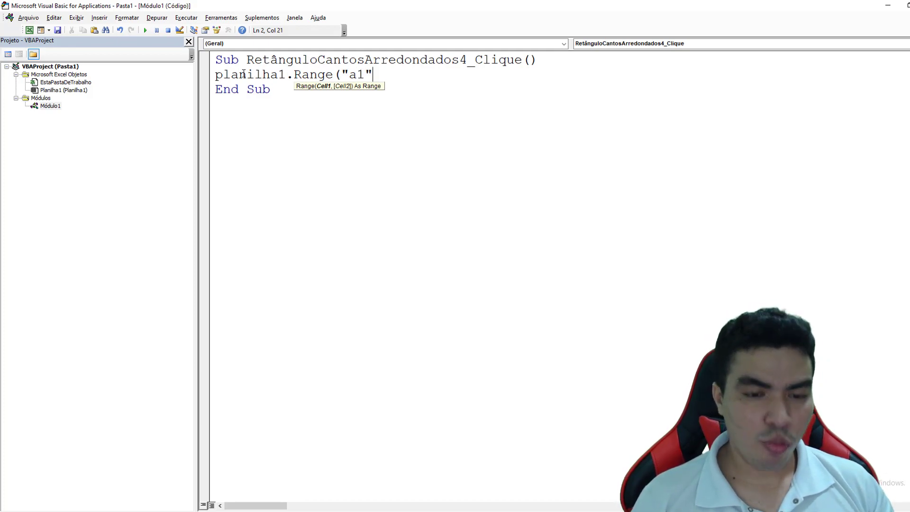
{"action": "type", "text": ")."}
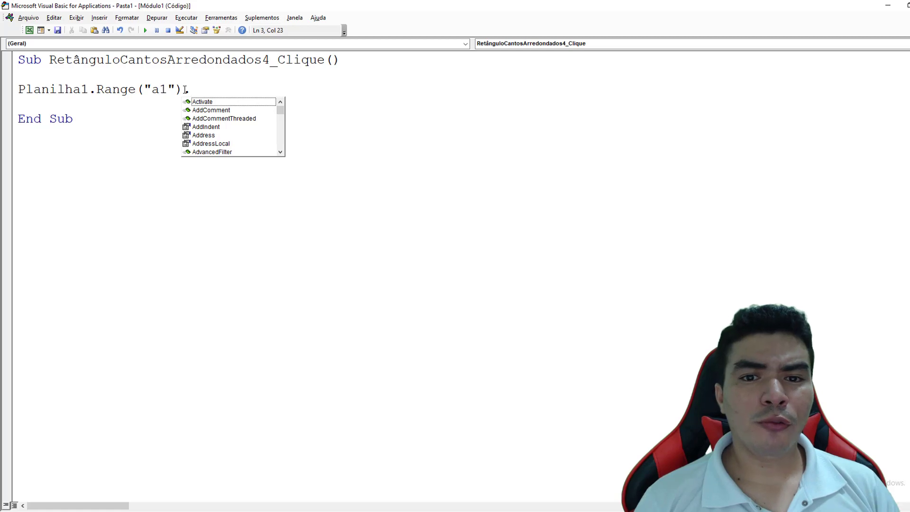
{"action": "type", "text": "note"}
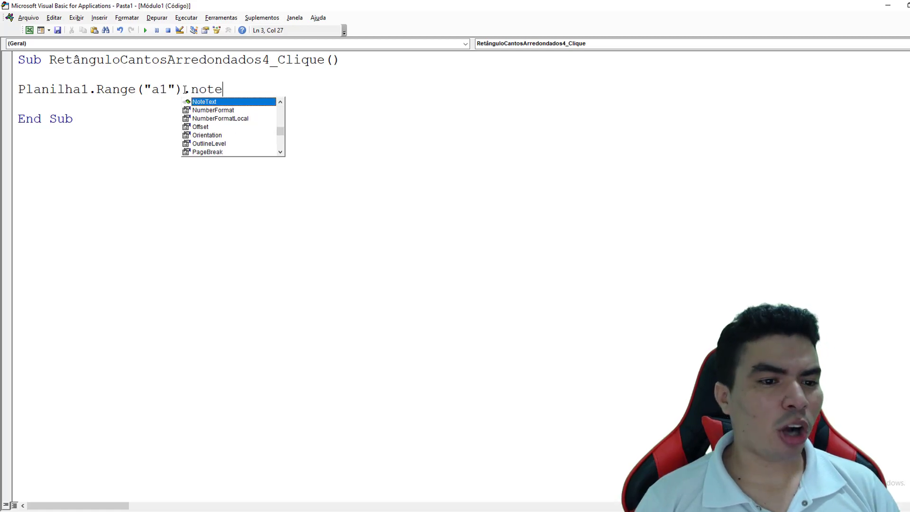
{"action": "key", "text": "Tab"}
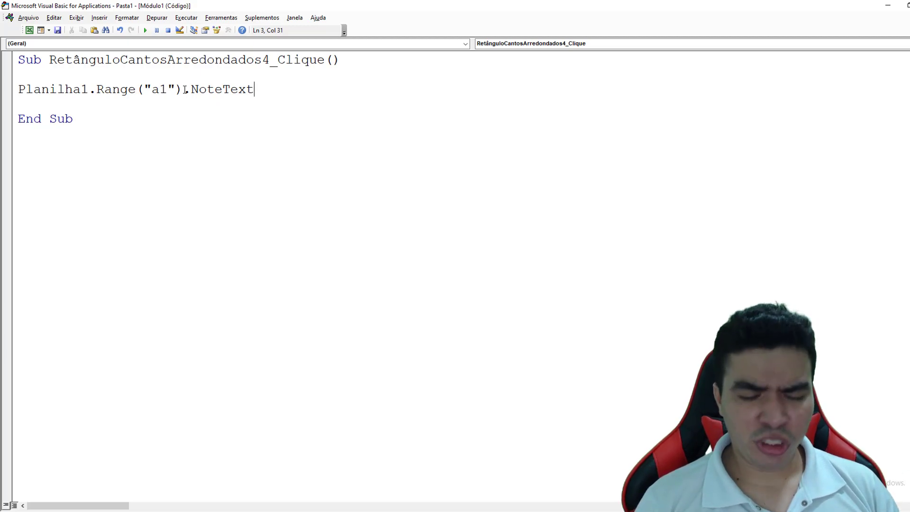
{"action": "type", "text": " ="}
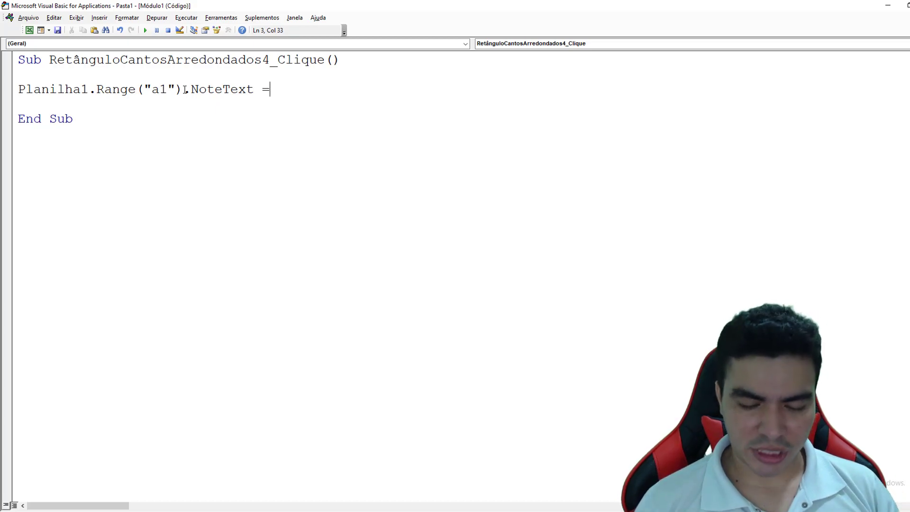
{"action": "key", "text": "Left"}
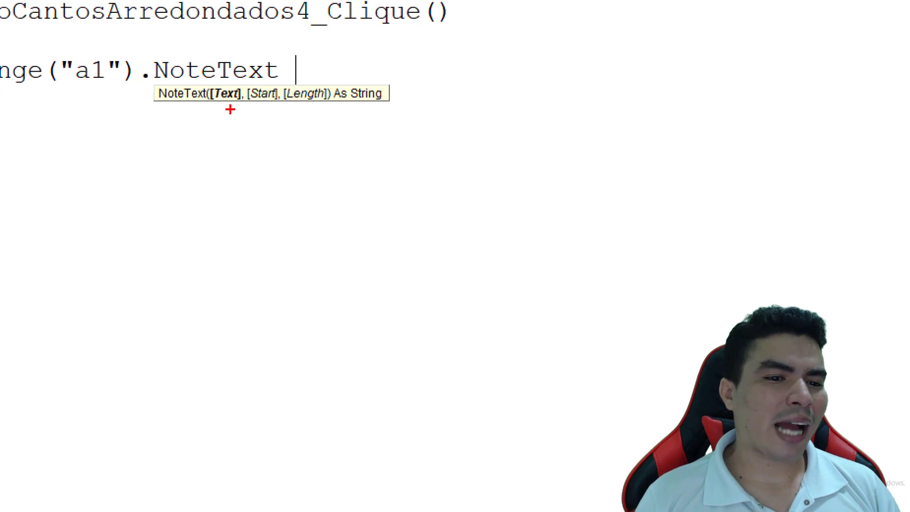
Step: Point out NoteText's optional Length argument, then finish the line with the text "teste"
{"action": "left_click_drag", "start_coordinate": [281, 123], "coordinate": [313, 162]}
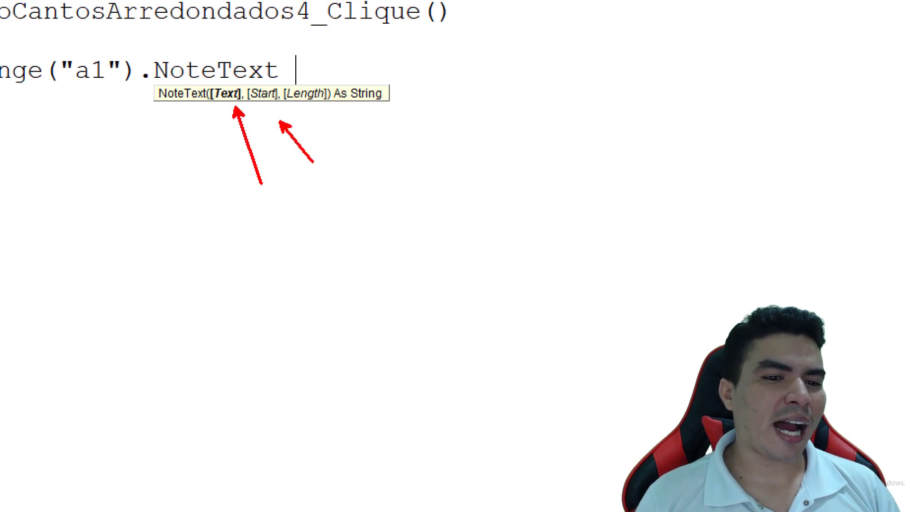
{"action": "left_click_drag", "start_coordinate": [325, 103], "coordinate": [349, 140]}
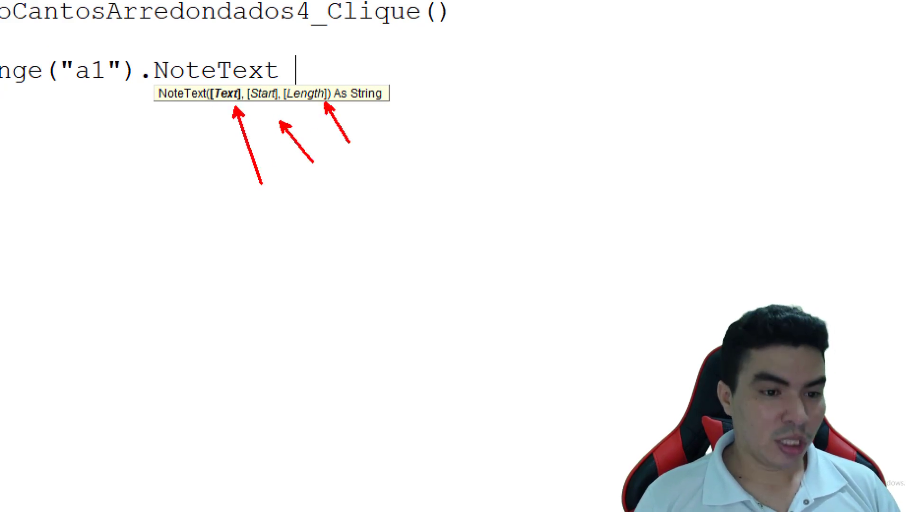
{"action": "key", "text": "Escape"}
{"action": "type", "text": "\""}
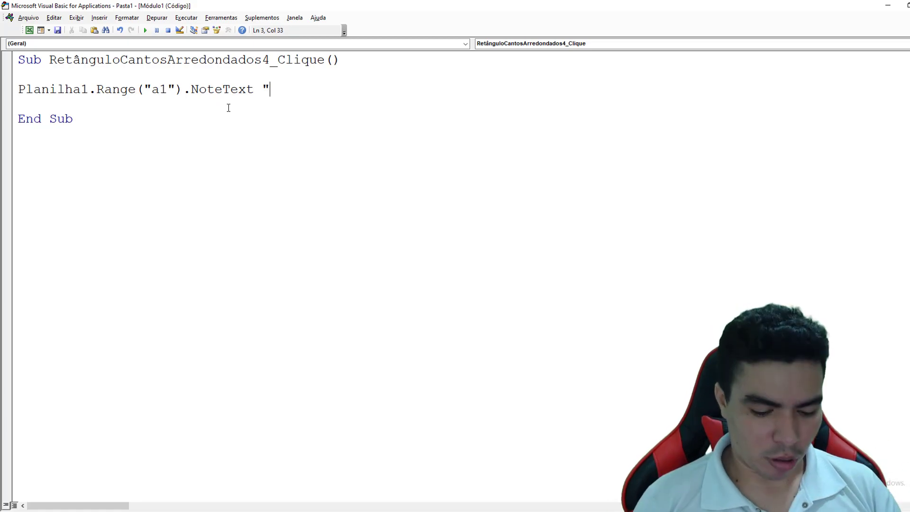
{"action": "type", "text": "teste"}
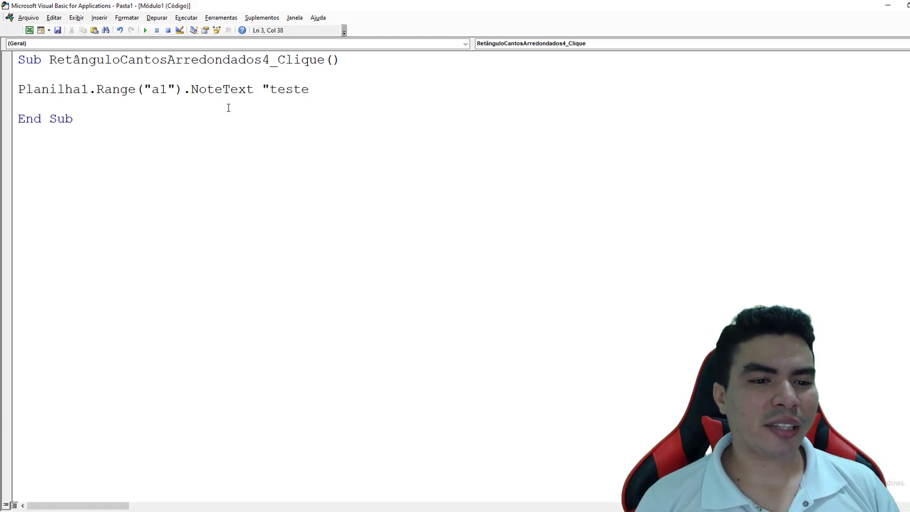
{"action": "type", "text": "\""}
{"action": "left_click", "coordinate": [249, 157]}
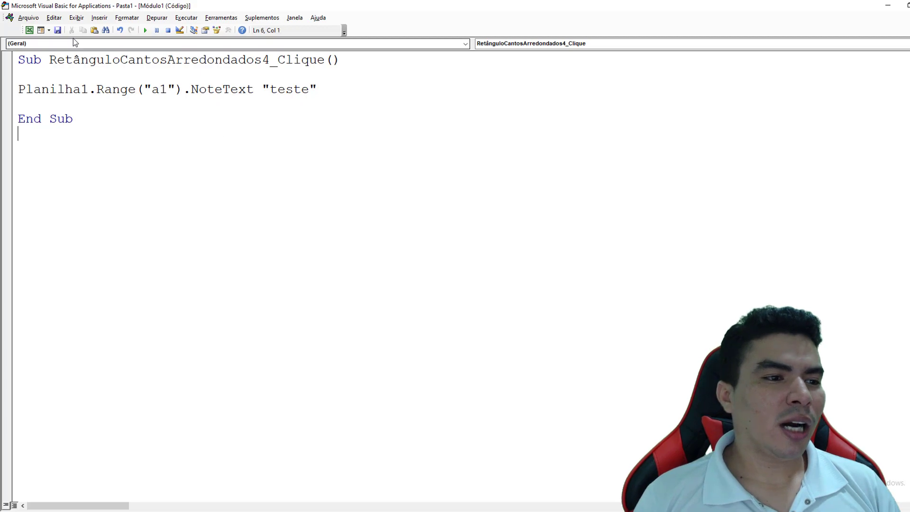
Step: Switch from the VBA editor back to the Excel worksheet to test the button
{"action": "left_click", "coordinate": [29, 30]}
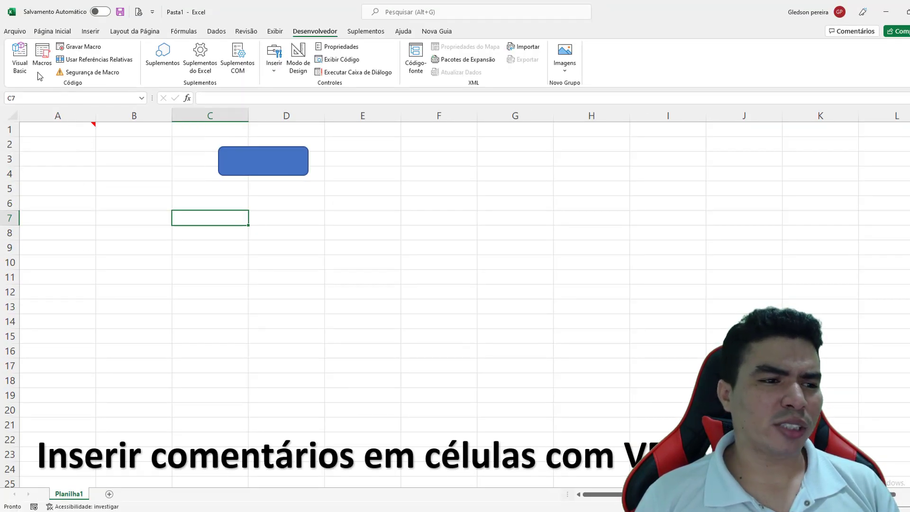
Step: Change the macro's range to Range("a1:a10") and switch to Excel with Alt+F11 to test
{"action": "left_click", "coordinate": [20, 59]}
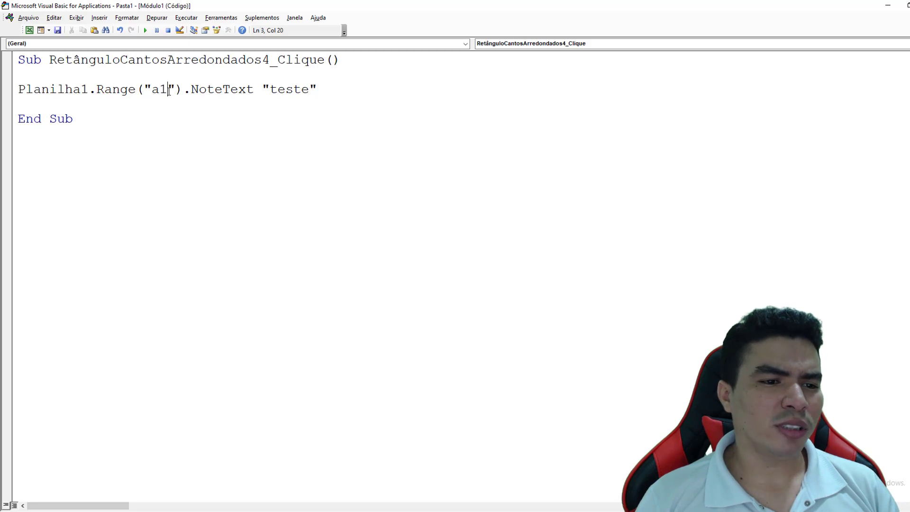
{"action": "type", "text": ":"}
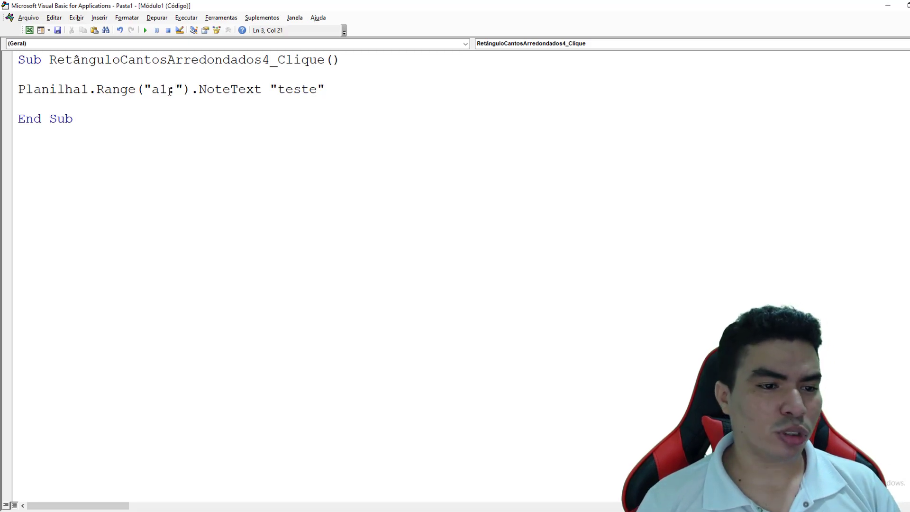
{"action": "type", "text": "a10"}
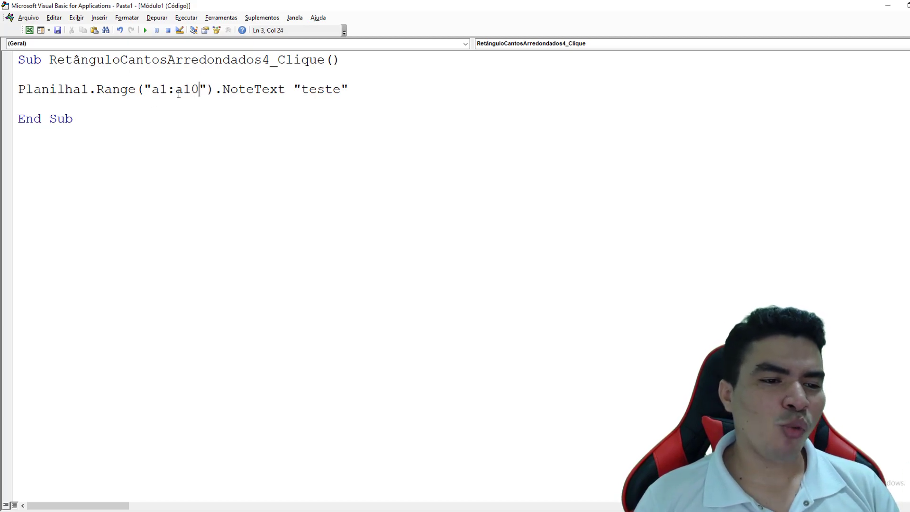
{"action": "key", "text": "alt+F11"}
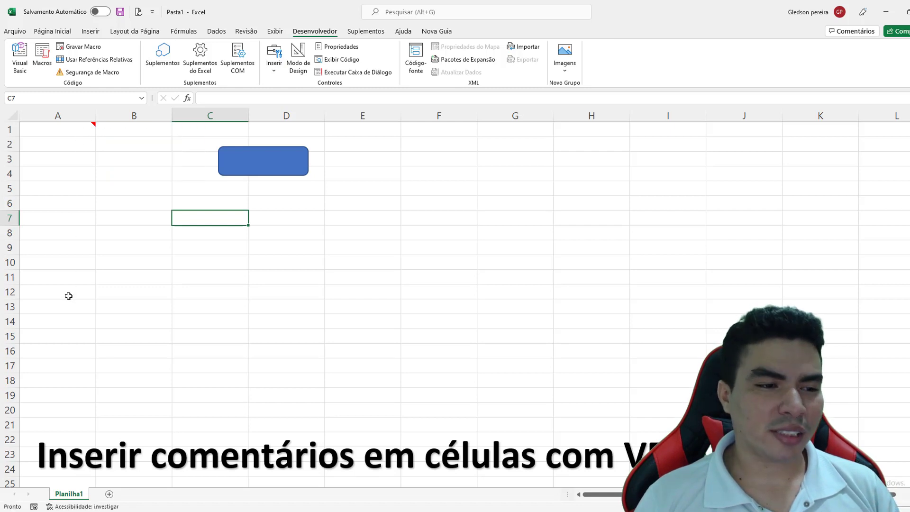
Step: Add Dim X As Integer and For X = 1 To 10 above the NoteText line
{"action": "left_click", "coordinate": [20, 58]}
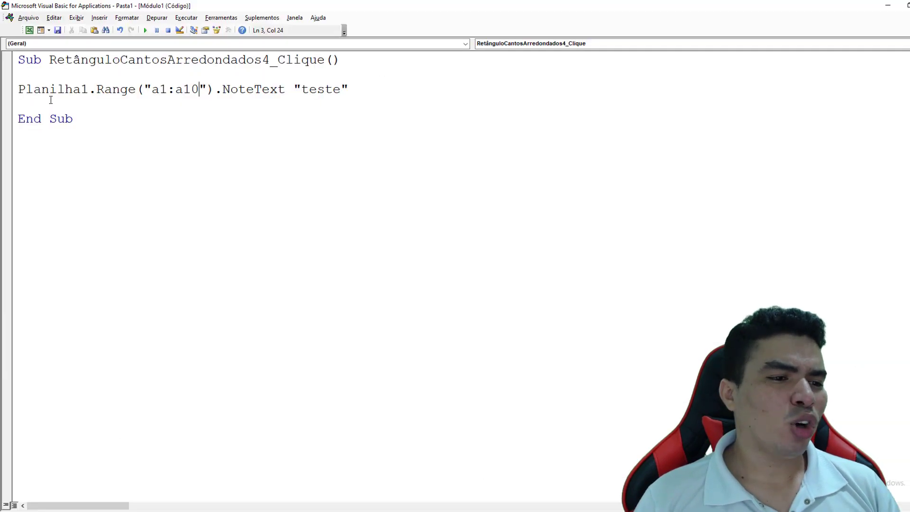
{"action": "type", "text": "dim"}
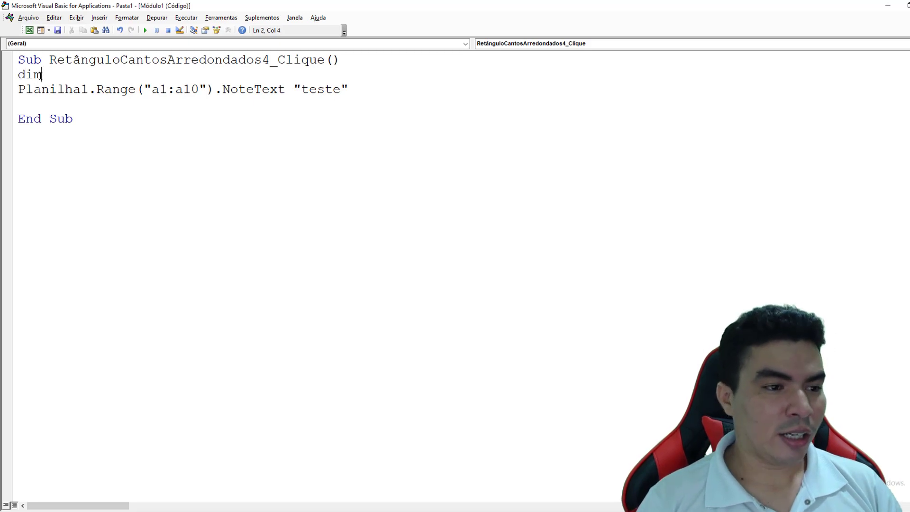
{"action": "type", "text": " X as"}
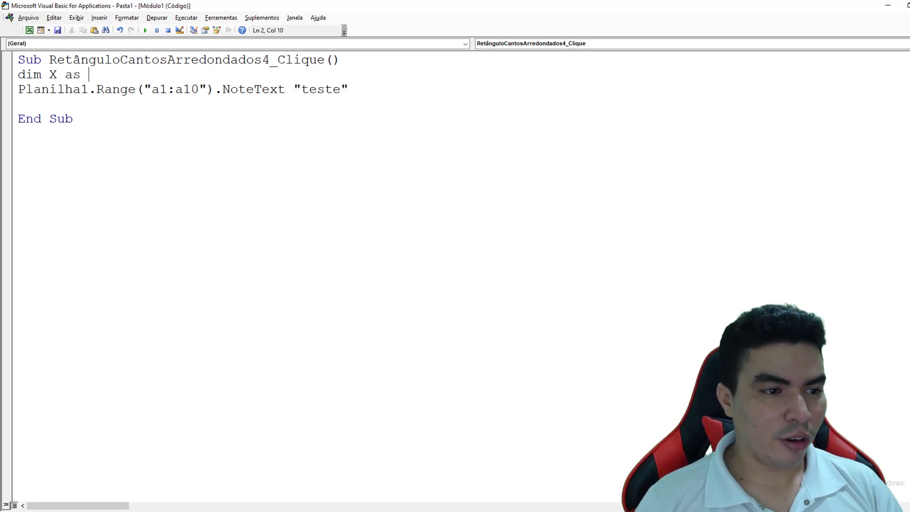
{"action": "type", "text": "inte"}
{"action": "key", "text": "Tab"}
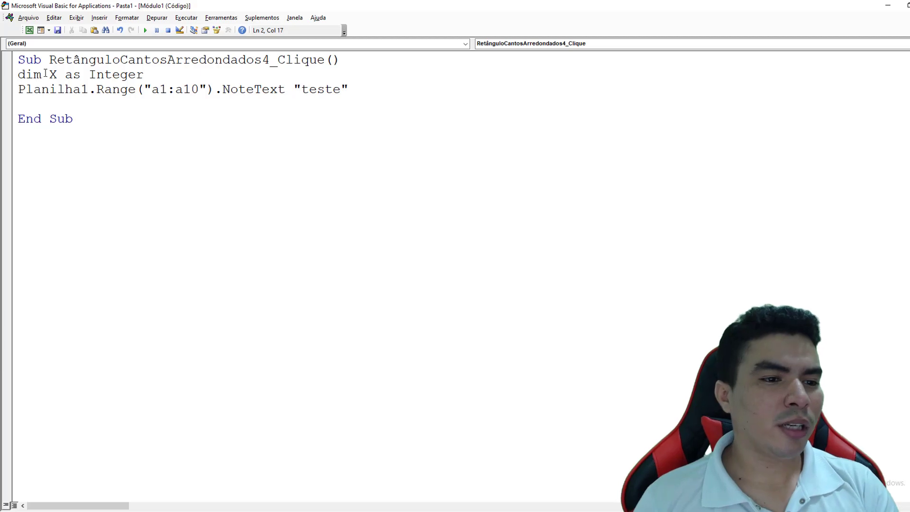
{"action": "key", "text": "Return"}
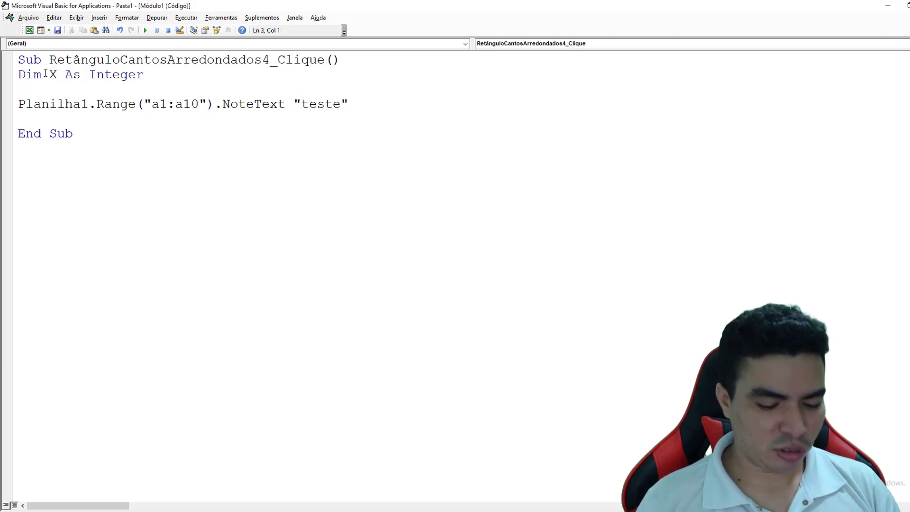
{"action": "type", "text": "for x "}
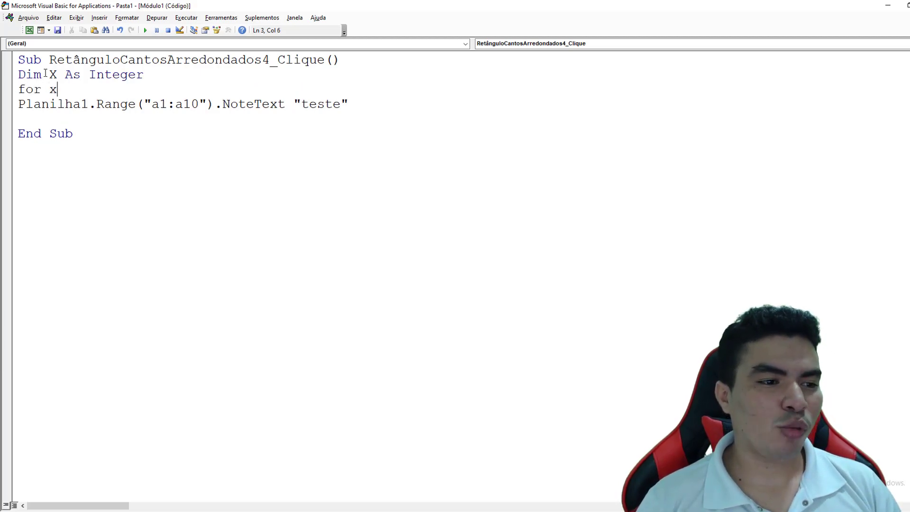
{"action": "type", "text": "= "}
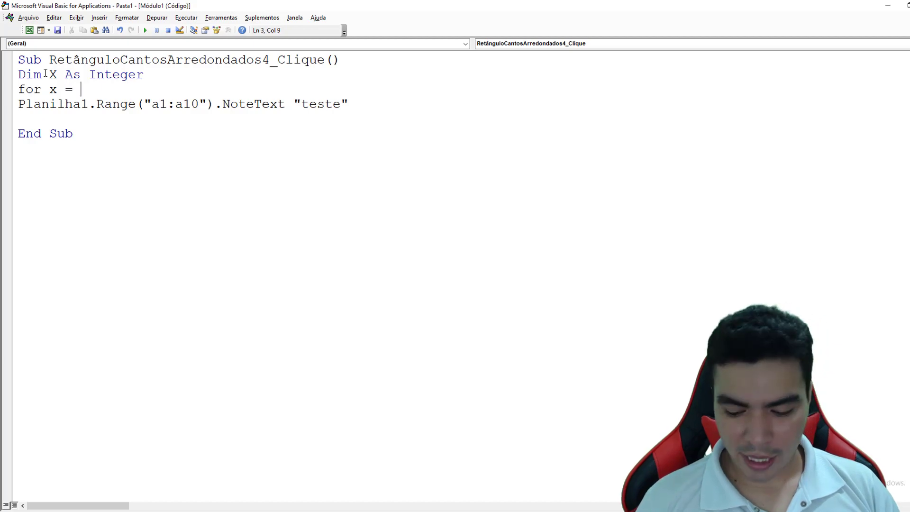
{"action": "type", "text": "1"}
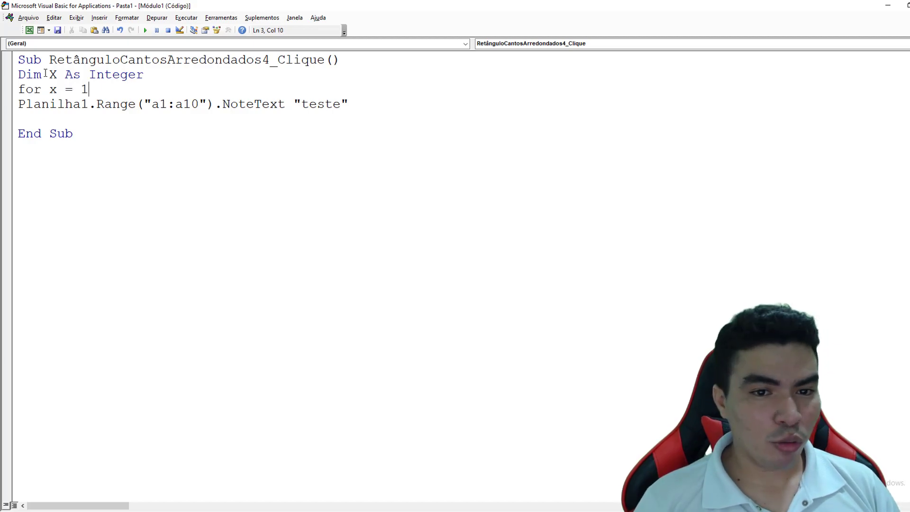
{"action": "type", "text": " to"}
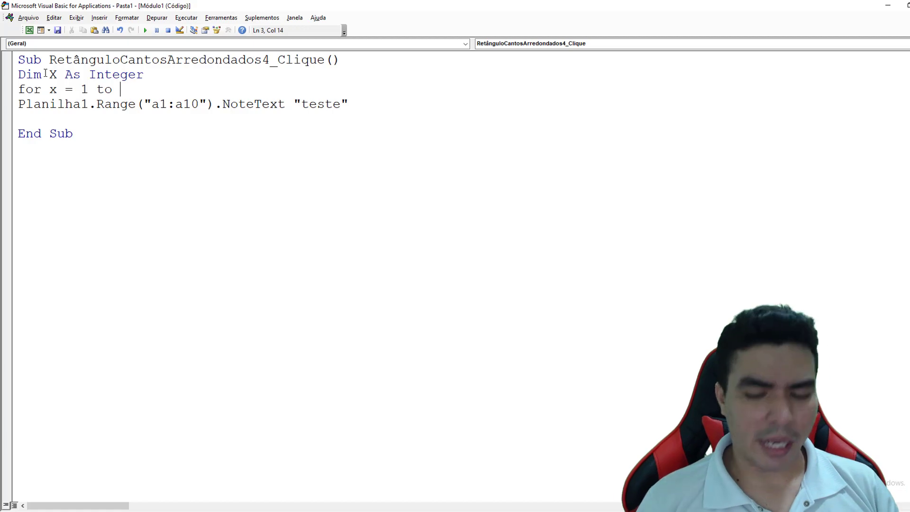
{"action": "type", "text": "10"}
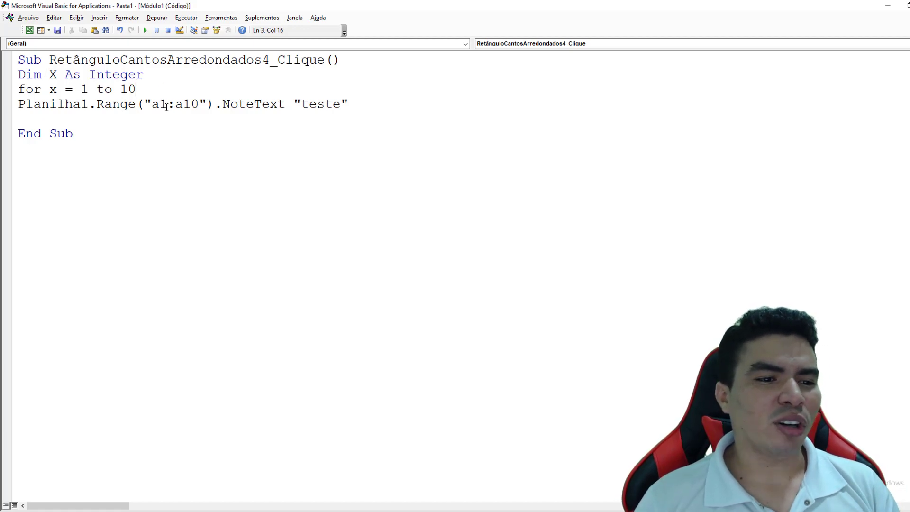
Step: Change the range to Range("a" & X) and append X to the "teste " note text
{"action": "left_click_drag", "start_coordinate": [160, 106], "coordinate": [200, 106]}
{"action": "key", "text": "Delete"}
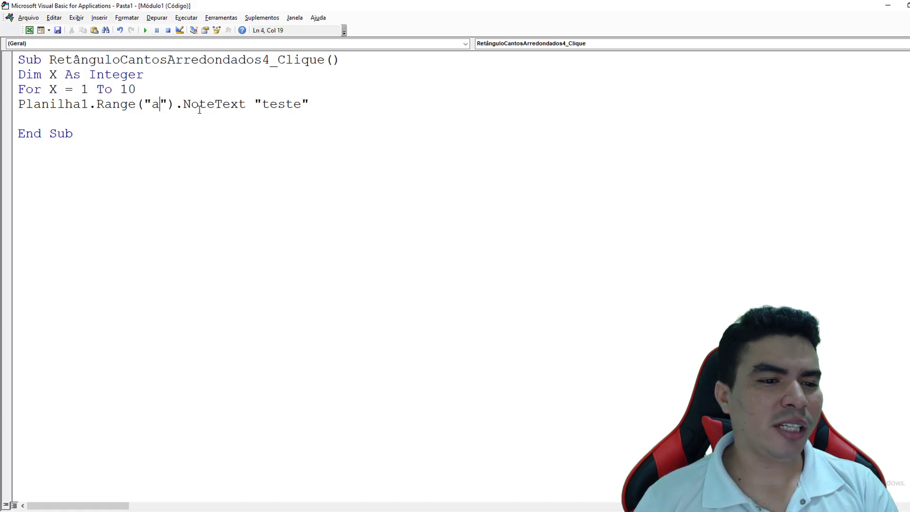
{"action": "left_click", "coordinate": [167, 105]}
{"action": "type", "text": "& "}
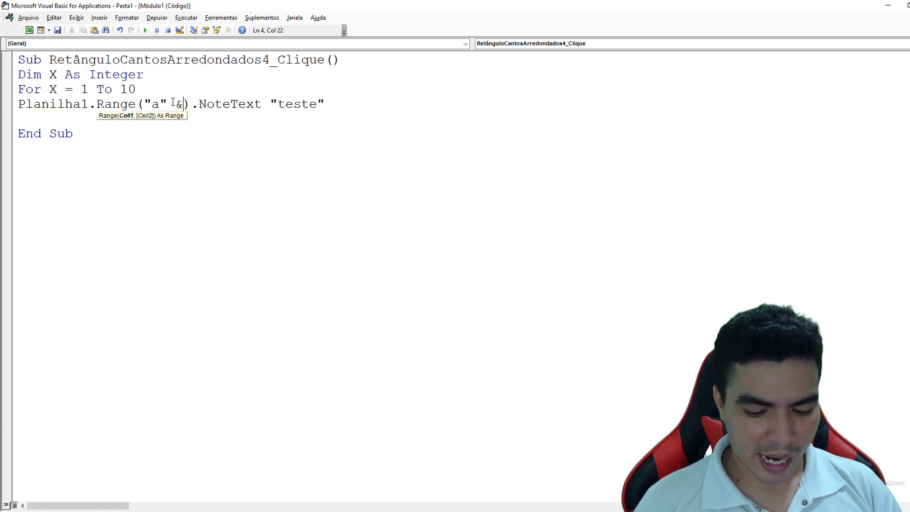
{"action": "type", "text": "X"}
{"action": "left_click", "coordinate": [213, 137]}
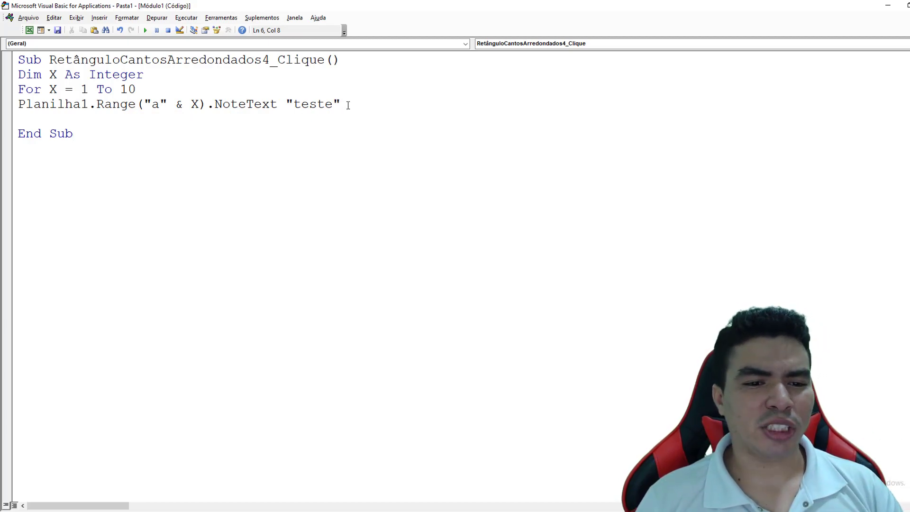
{"action": "left_click", "coordinate": [348, 105]}
{"action": "type", "text": "&"}
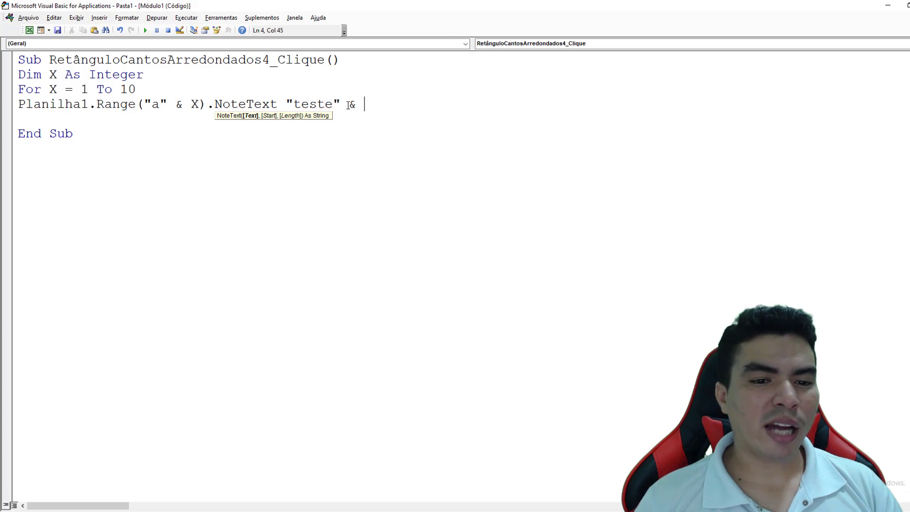
{"action": "type", "text": "x"}
{"action": "left_click", "coordinate": [336, 104]}
Step: Close the loop by typing Next on the line before End Sub
{"action": "left_click", "coordinate": [325, 150]}
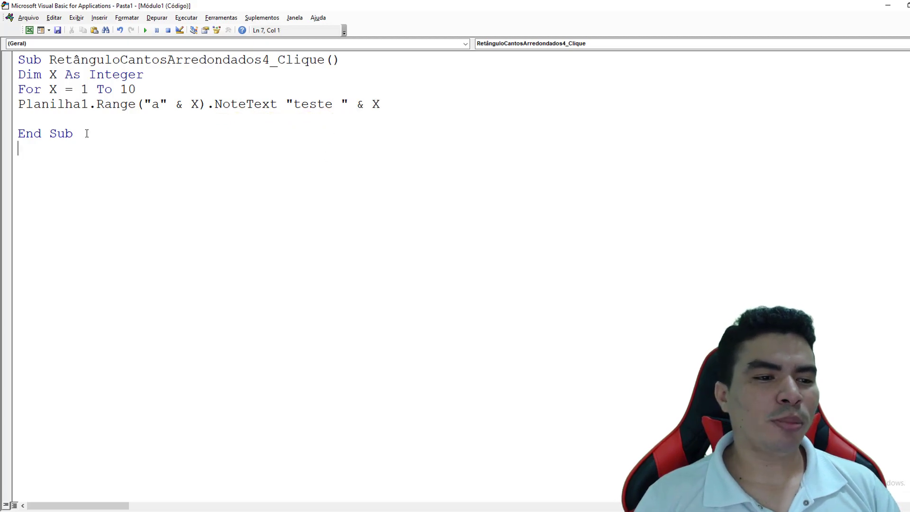
{"action": "left_click_drag", "start_coordinate": [19, 90], "coordinate": [38, 90]}
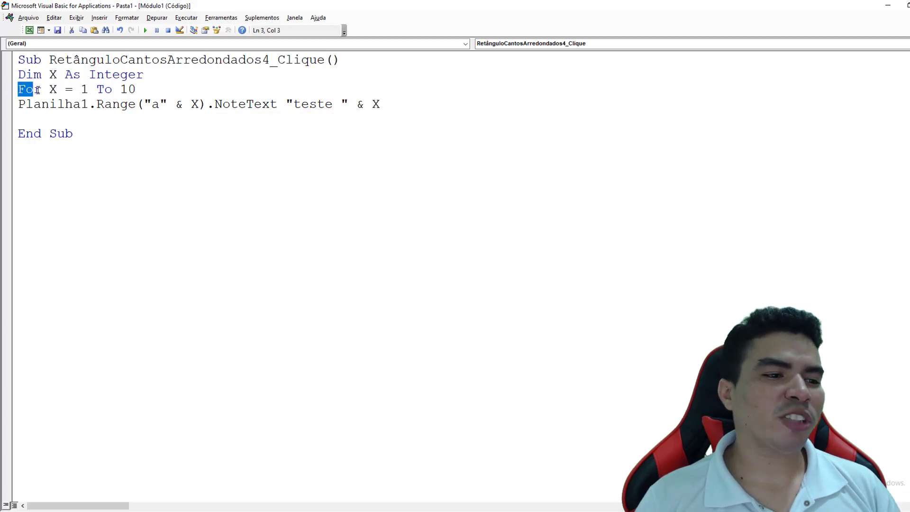
{"action": "left_click", "coordinate": [29, 119]}
{"action": "type", "text": "next"}
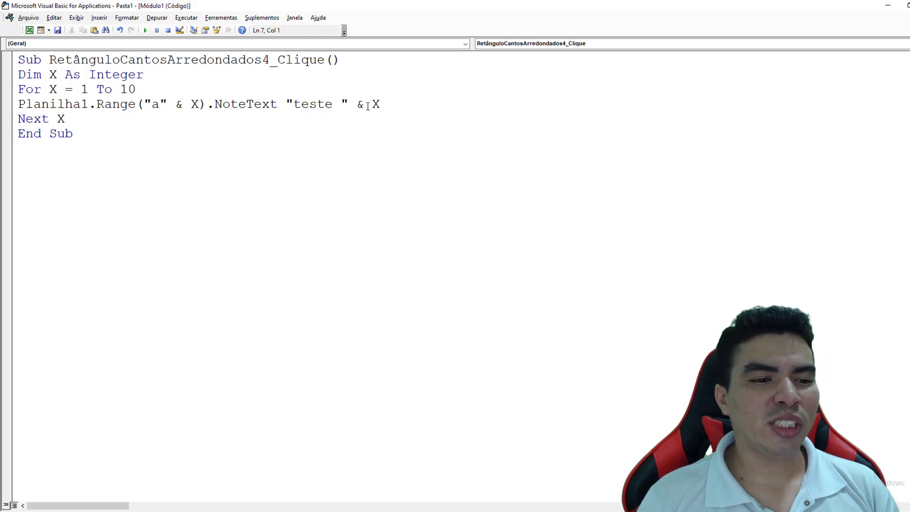
Step: Run the loop from the worksheet's button and check the notes on A1 and A2
{"action": "left_click", "coordinate": [29, 31]}
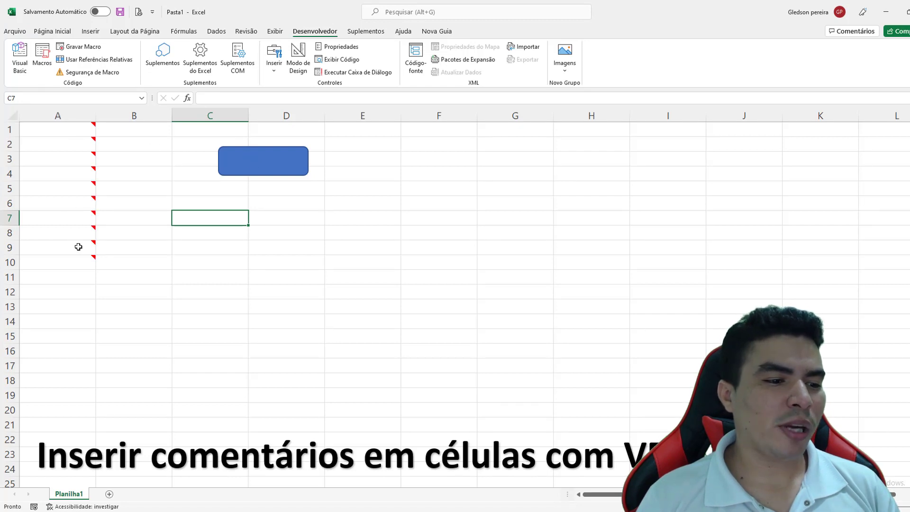
{"action": "left_click", "coordinate": [77, 133]}
{"action": "left_click", "coordinate": [78, 145]}
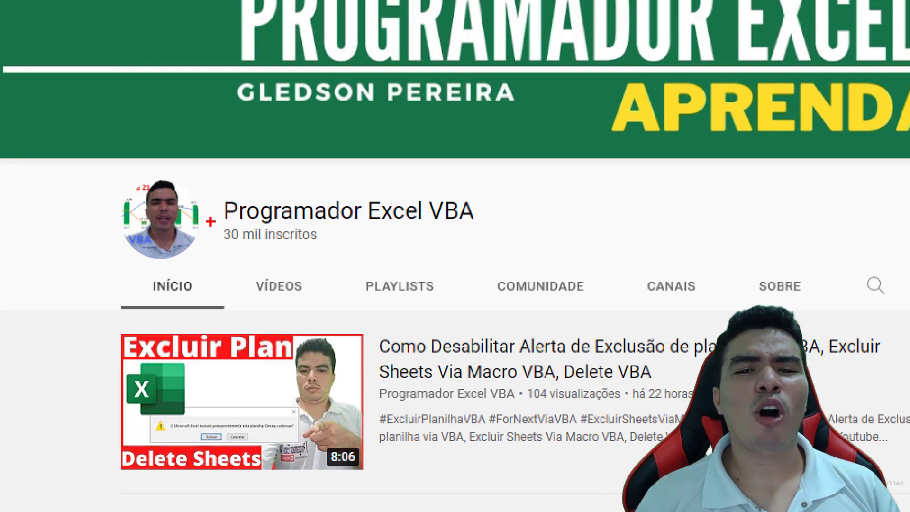
Step: Highlight the channel's 30 mil inscritos subscriber count on the YouTube page
{"action": "left_click_drag", "start_coordinate": [210, 221], "coordinate": [337, 248]}
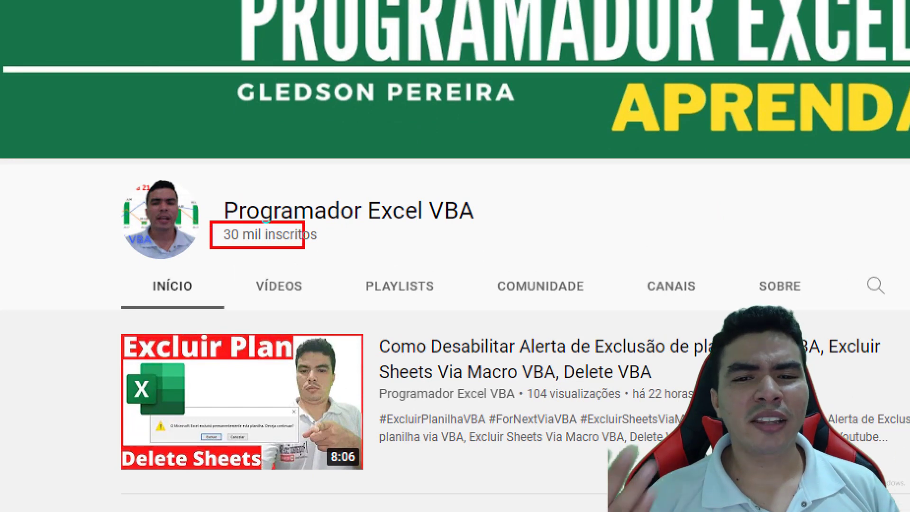